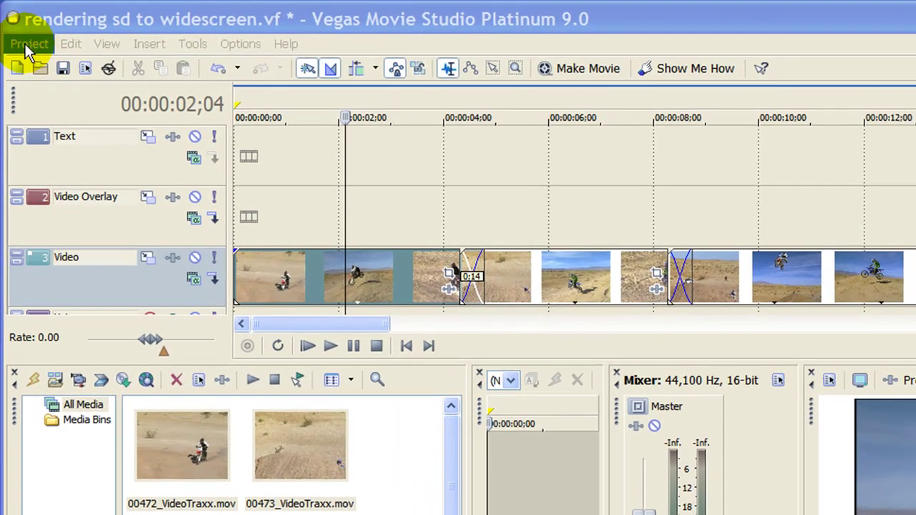
- Apply the Widescreen HQ for YouTube template to the project: 640x360, 30 fps, square pixels, progressive
{"action": "left_click", "coordinate": [23, 35]}
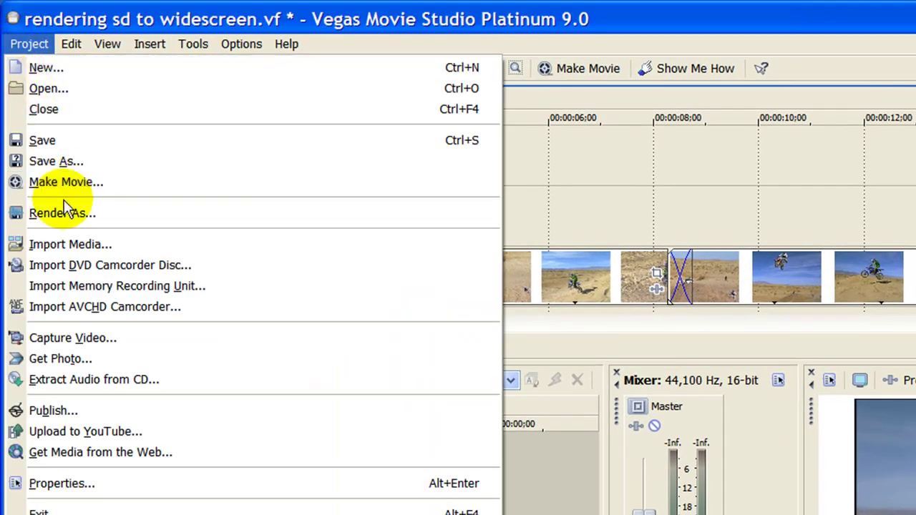
{"action": "left_click", "coordinate": [79, 483]}
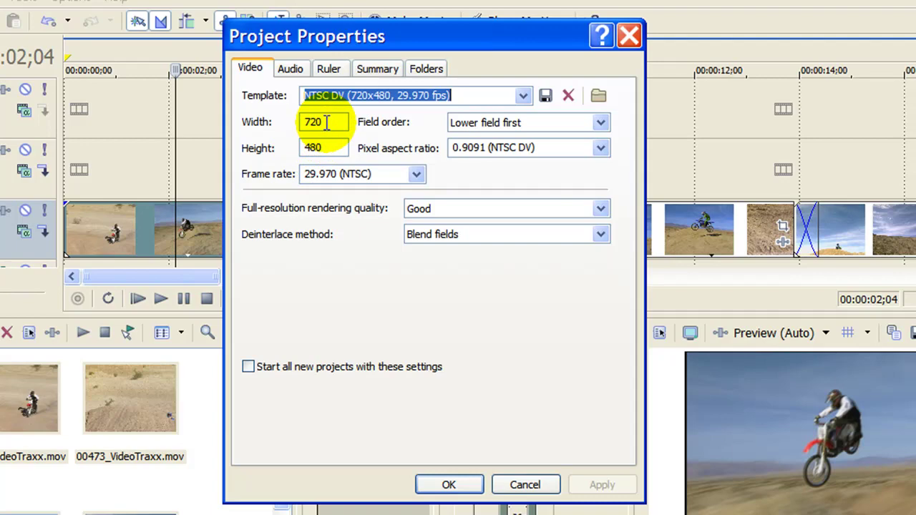
{"action": "left_click", "coordinate": [523, 95]}
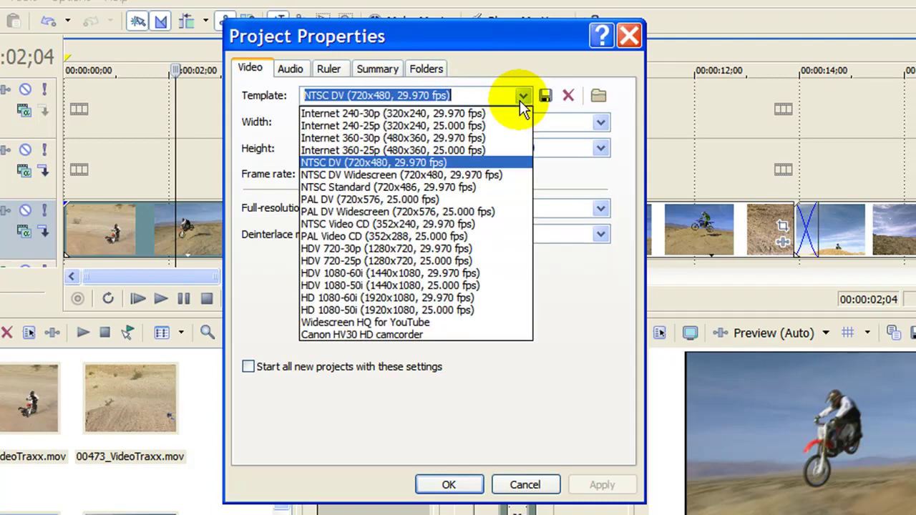
{"action": "left_click", "coordinate": [474, 323]}
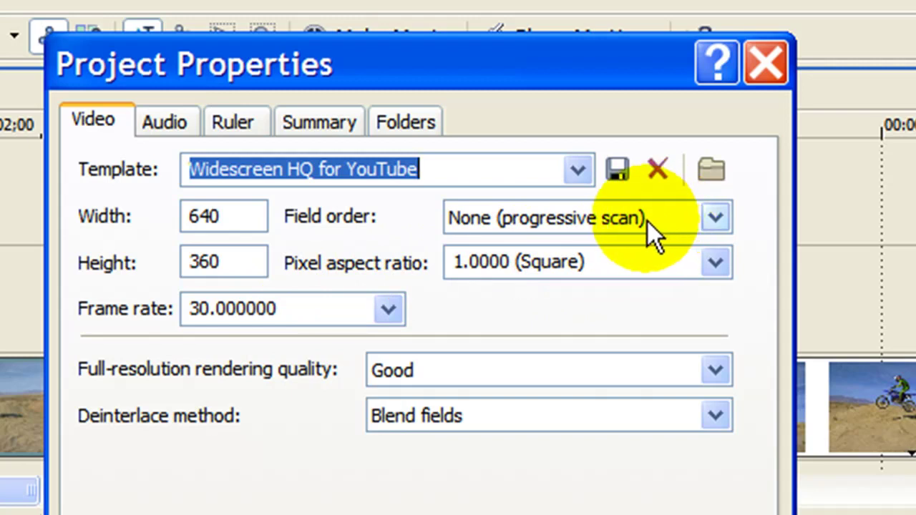
{"action": "left_click", "coordinate": [438, 171]}
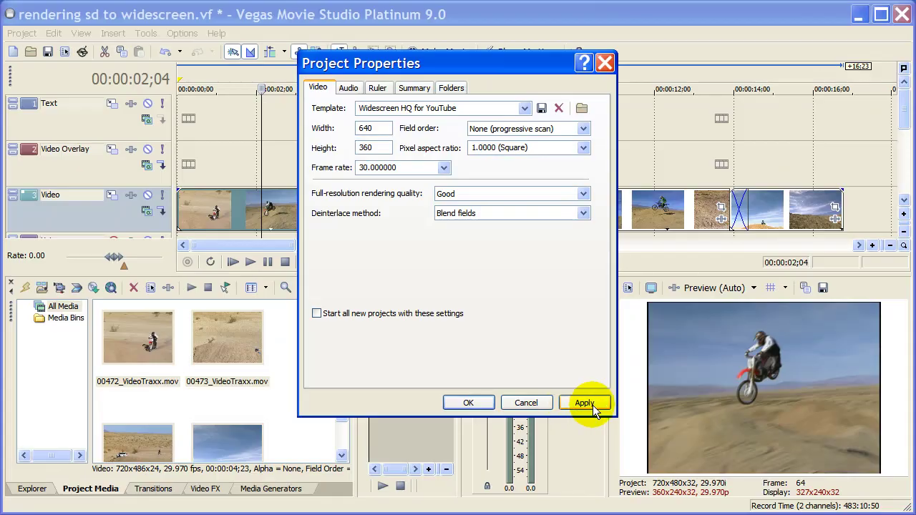
{"action": "left_click", "coordinate": [594, 405]}
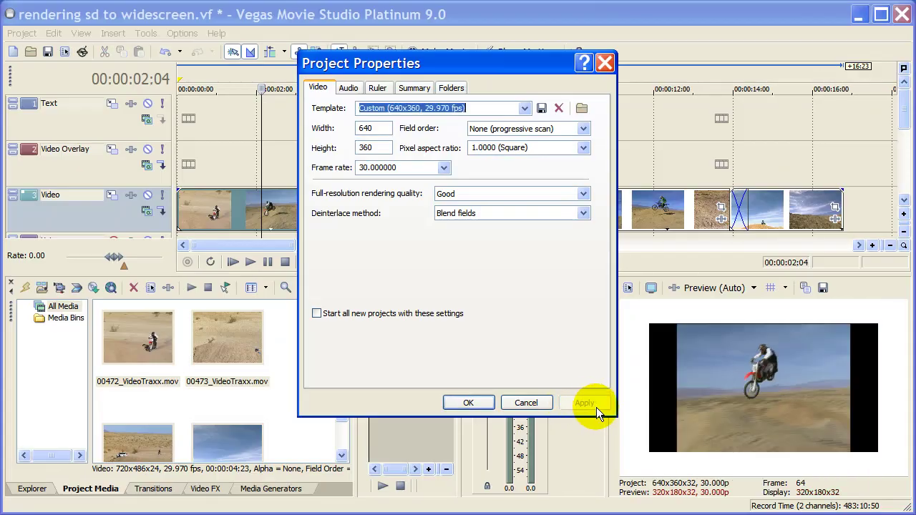
{"action": "left_click", "coordinate": [467, 403]}
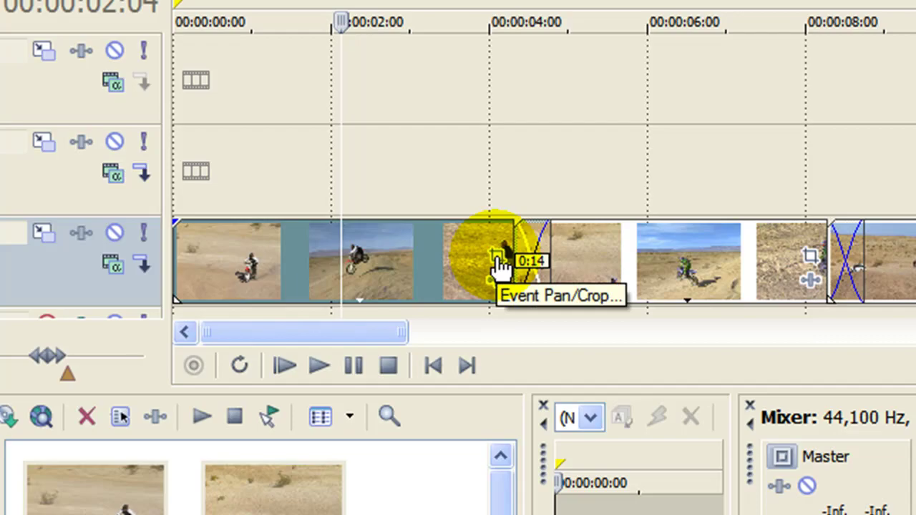
- Crop clip 00472_VideoTraxx with Match Output Aspect so it fills the 16:9 frame (720x368.2)
{"action": "left_click", "coordinate": [498, 256]}
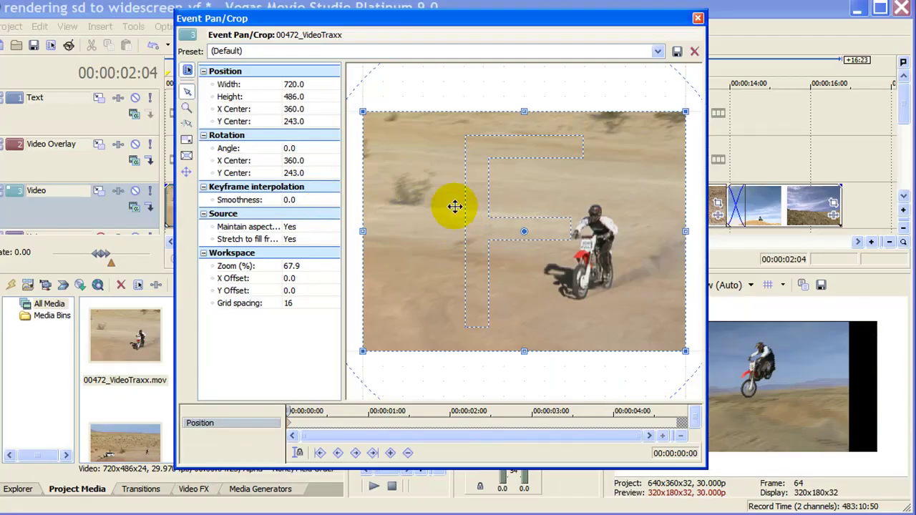
{"action": "left_click_drag", "start_coordinate": [480, 17], "coordinate": [366, 25]}
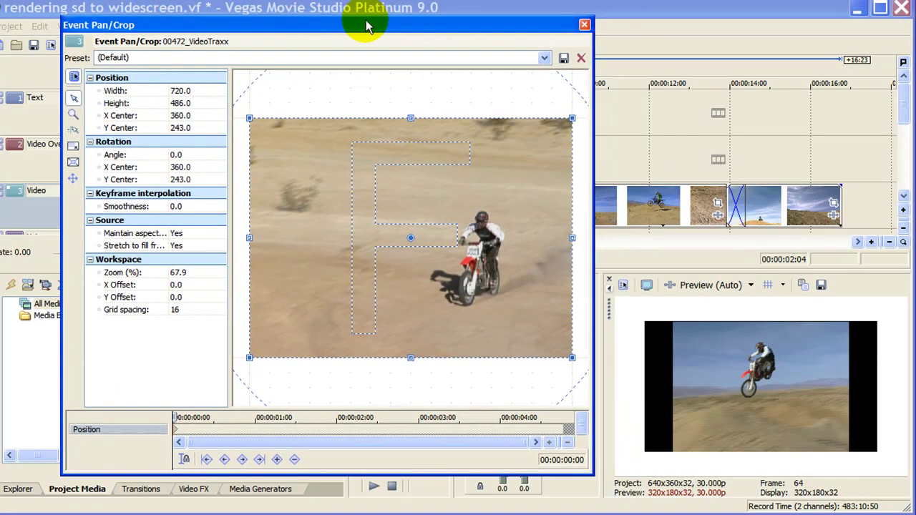
{"action": "right_click", "coordinate": [307, 197]}
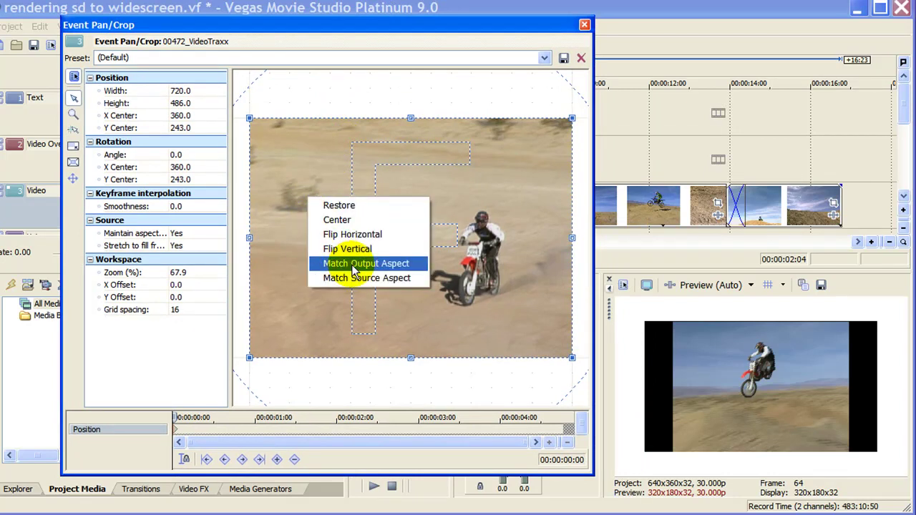
{"action": "left_click", "coordinate": [353, 268]}
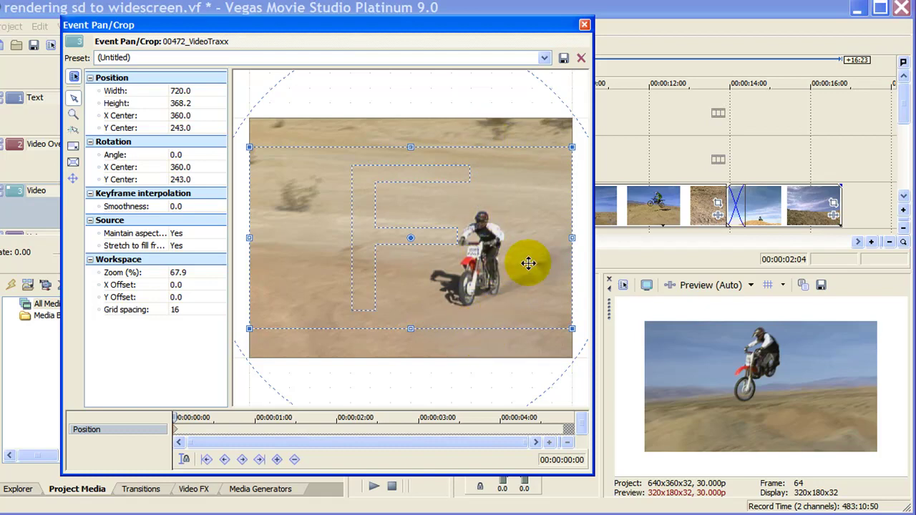
{"action": "left_click", "coordinate": [584, 24]}
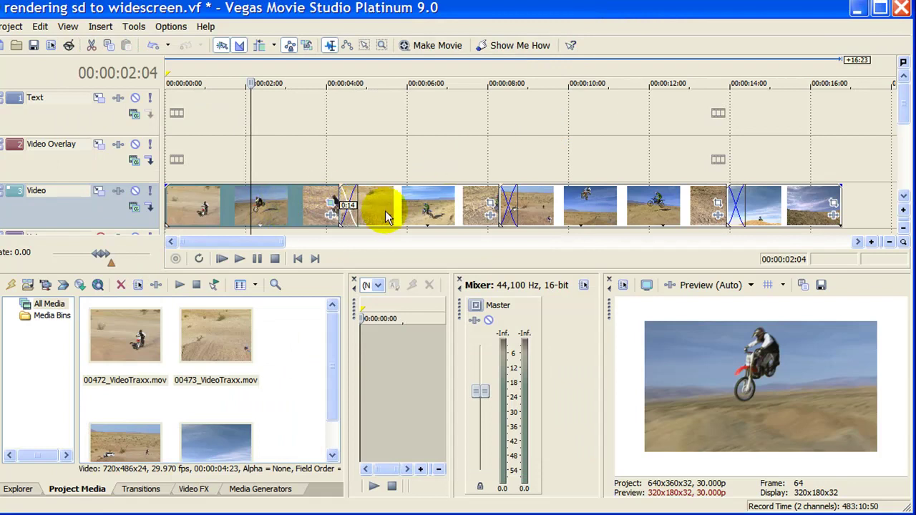
- Crop clip 00473_VideoTraxx to match the 16:9 output aspect
{"action": "left_click", "coordinate": [412, 218]}
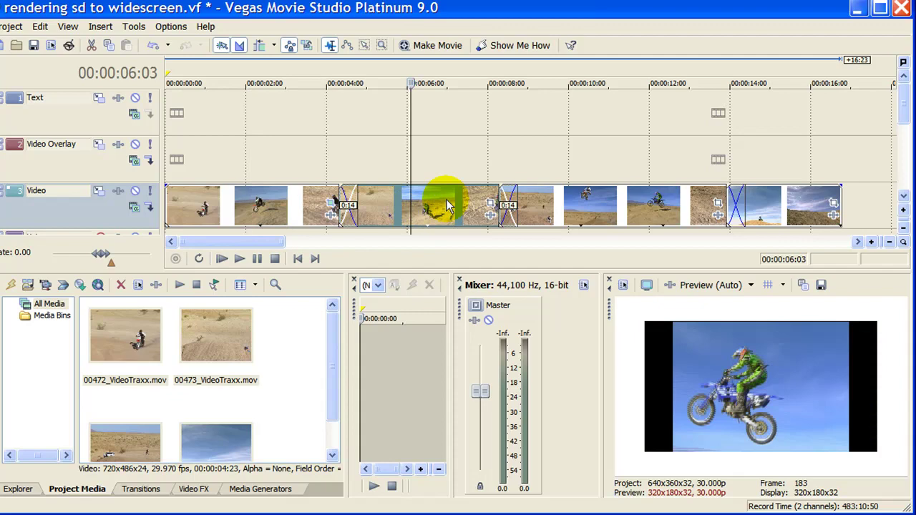
{"action": "left_click", "coordinate": [491, 206]}
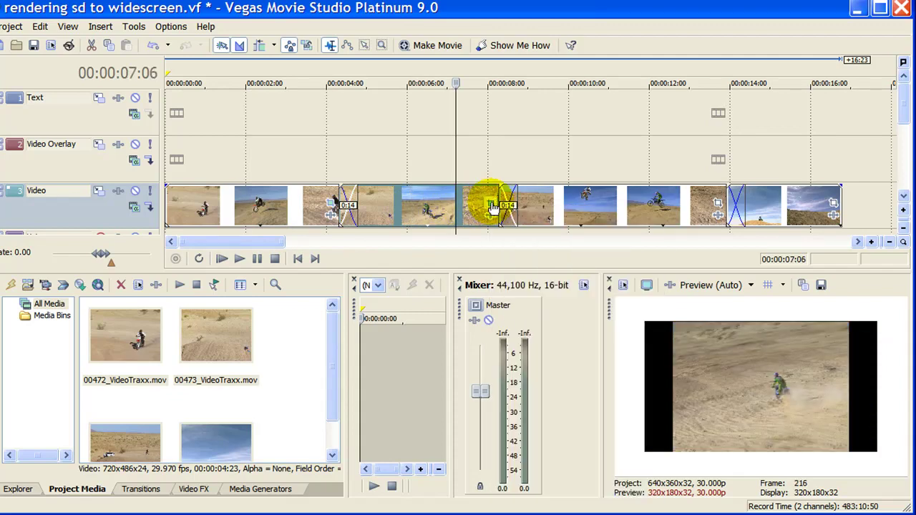
{"action": "right_click", "coordinate": [482, 228]}
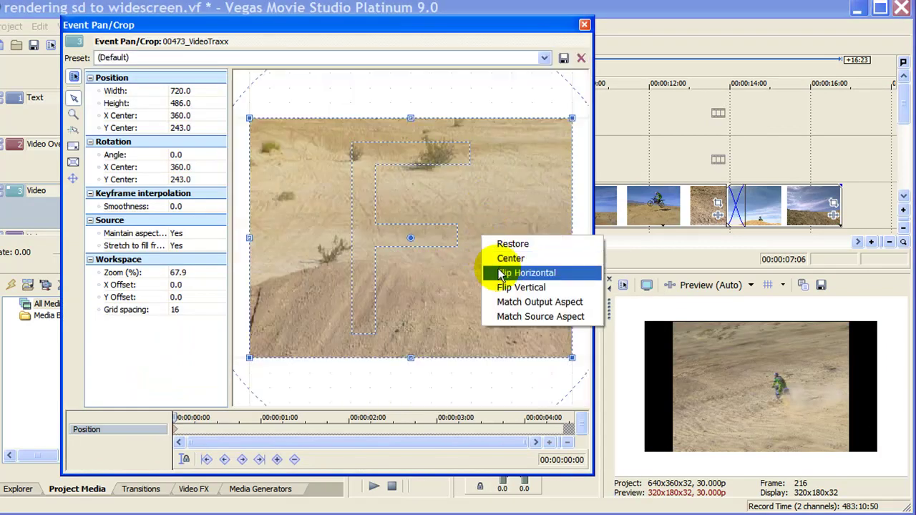
{"action": "left_click", "coordinate": [530, 304]}
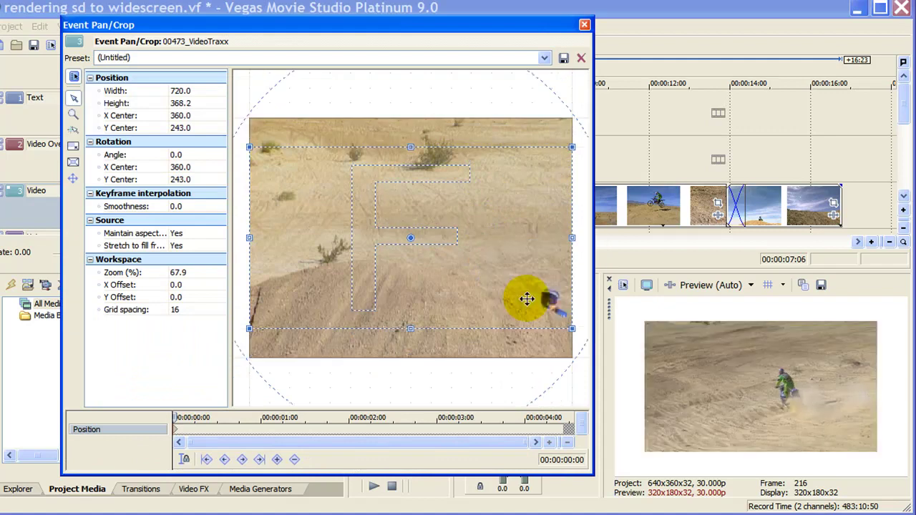
- Crop clip 00474_VideoTraxx to the 16:9 output aspect and shift the crop area slightly up
{"action": "left_click", "coordinate": [650, 213]}
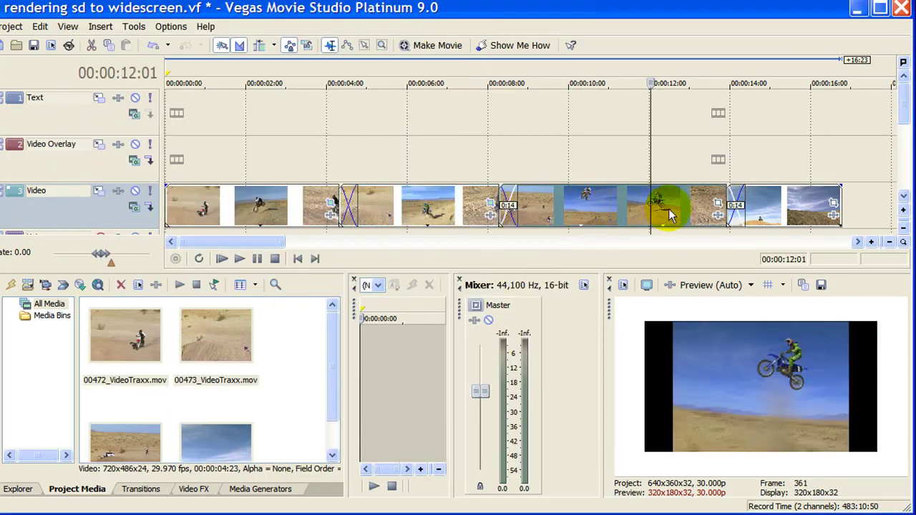
{"action": "left_click", "coordinate": [718, 204]}
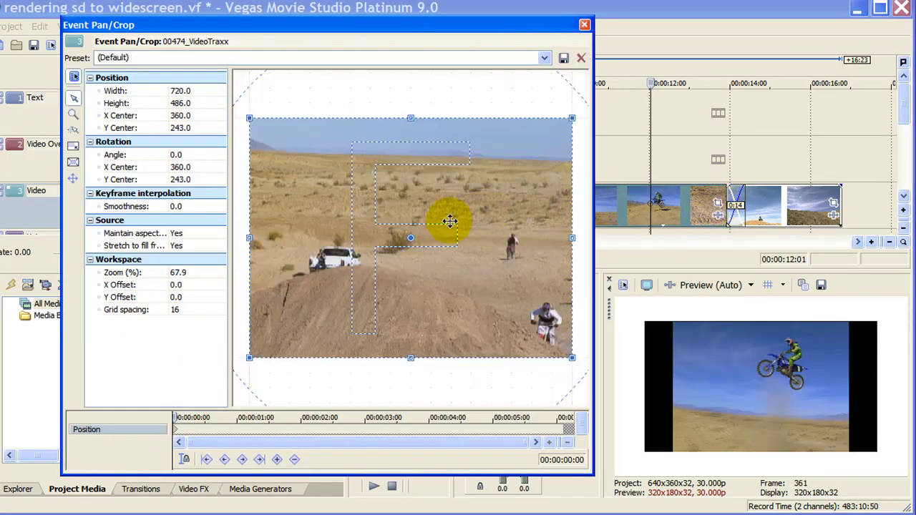
{"action": "right_click", "coordinate": [444, 223]}
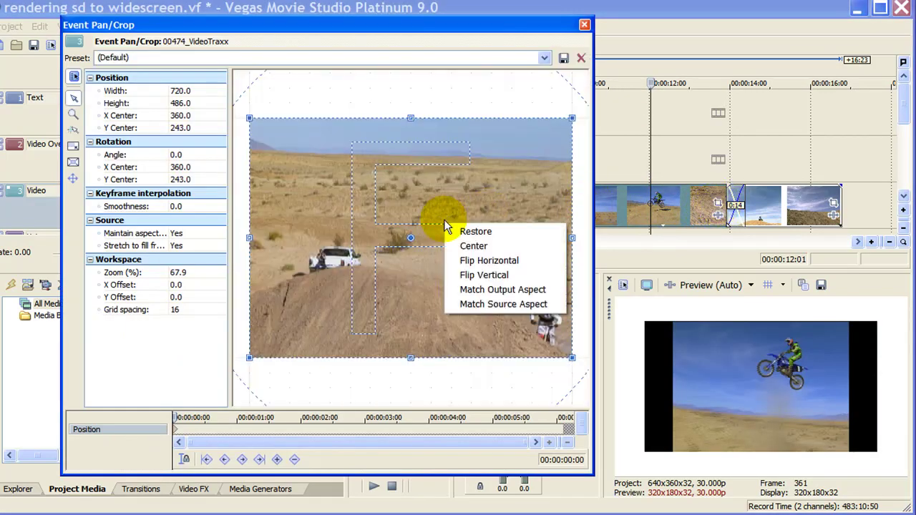
{"action": "left_click", "coordinate": [503, 289]}
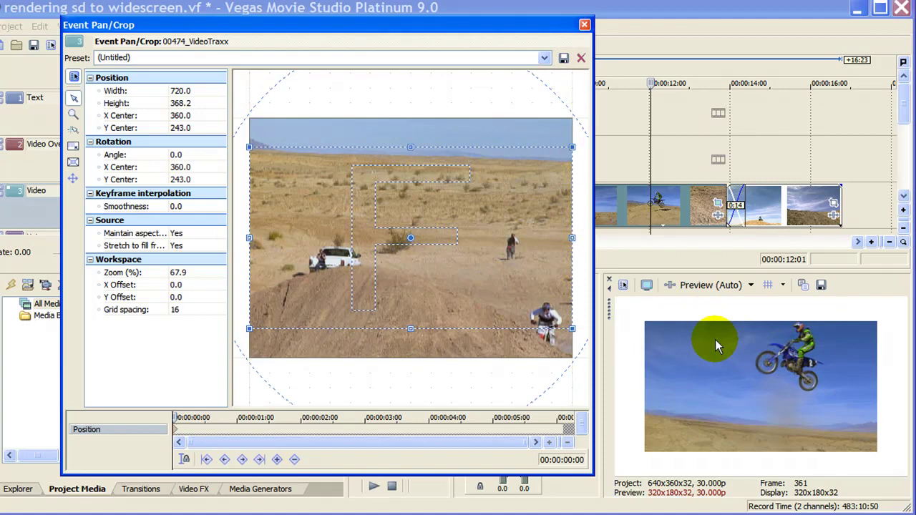
{"action": "left_click_drag", "start_coordinate": [511, 287], "coordinate": [508, 266]}
- Crop the last clip, 00475_VideoTraxx, to match the 16:9 output aspect
{"action": "left_click", "coordinate": [585, 24]}
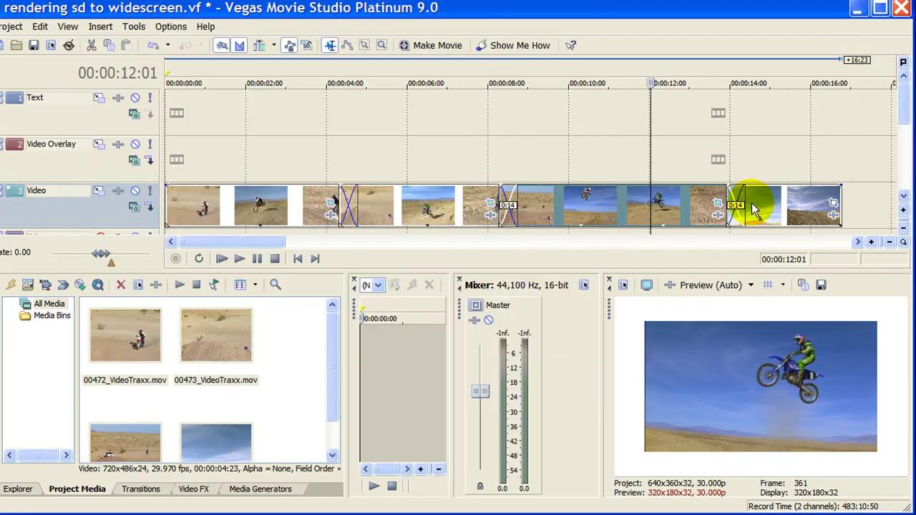
{"action": "left_click", "coordinate": [781, 207]}
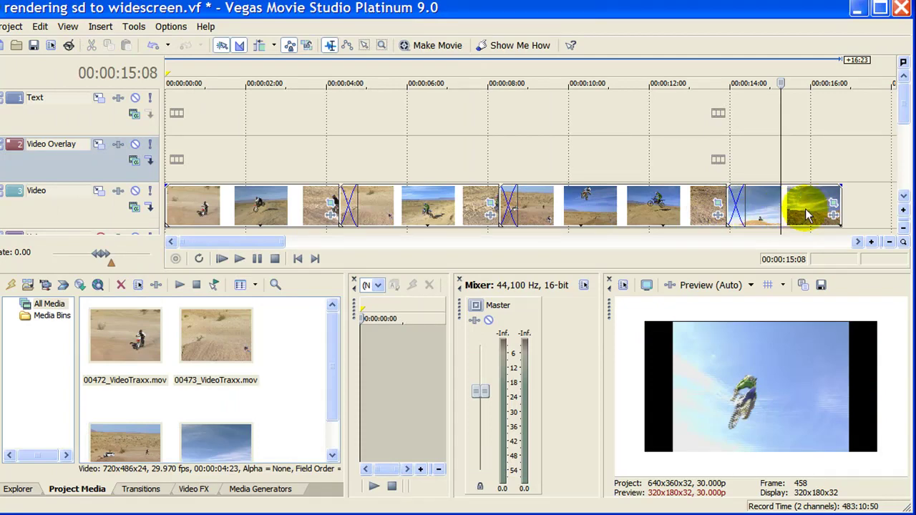
{"action": "left_click", "coordinate": [835, 207]}
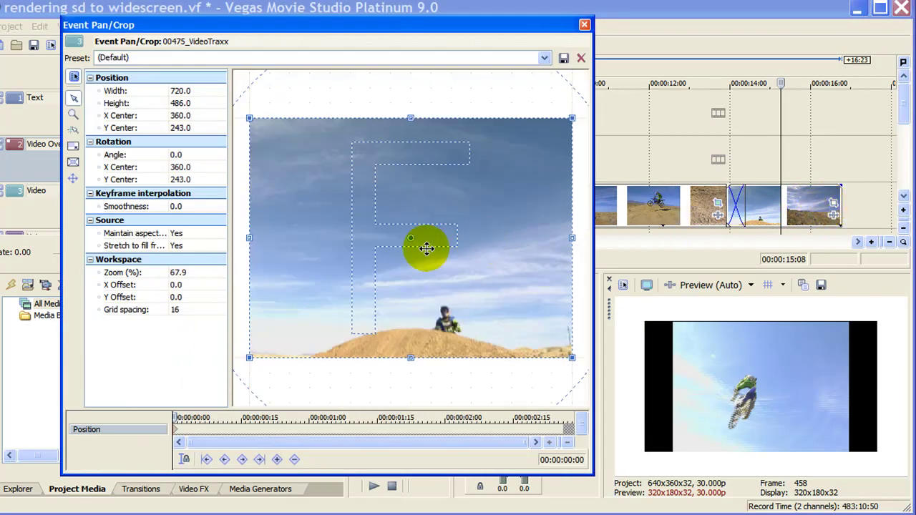
{"action": "right_click", "coordinate": [427, 249]}
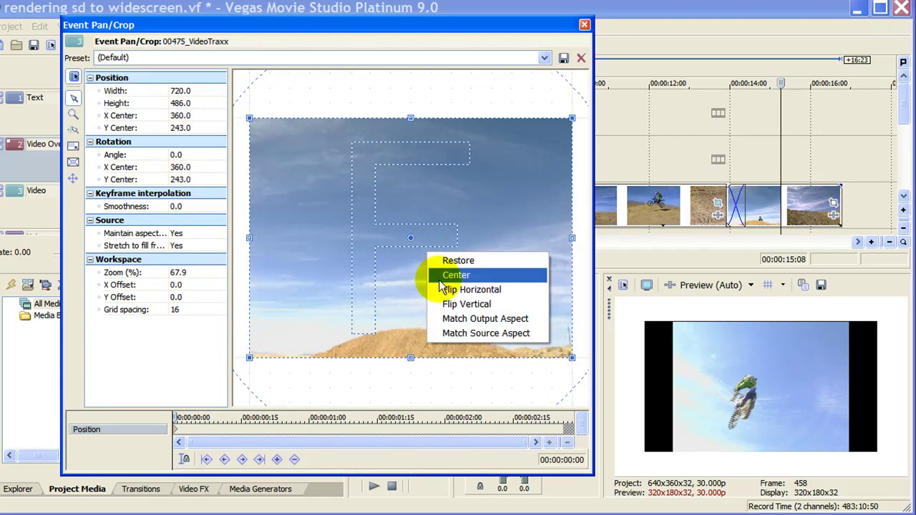
{"action": "left_click", "coordinate": [489, 322]}
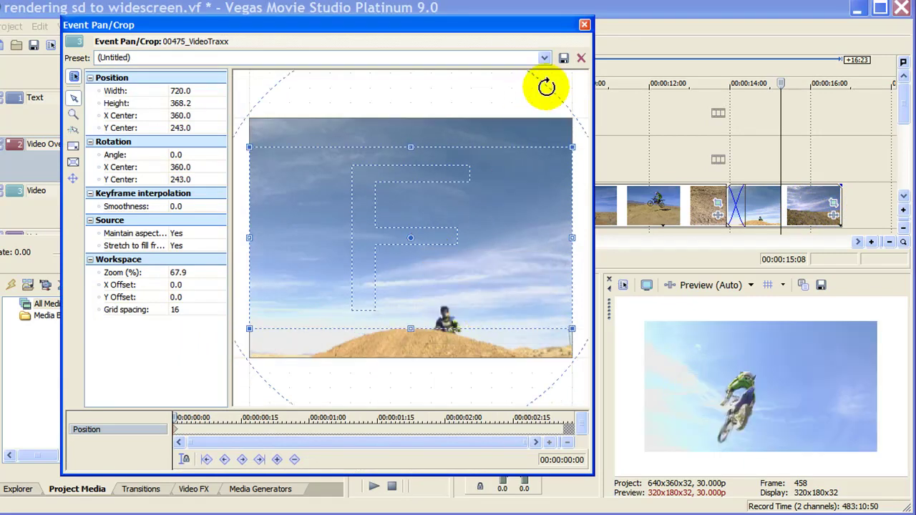
{"action": "left_click", "coordinate": [584, 26]}
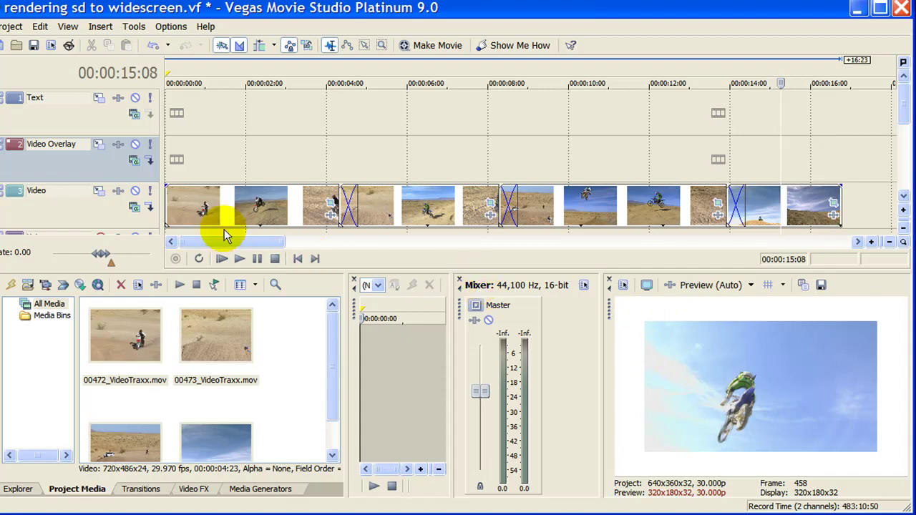
- Preview the timeline at the first clip, 00:00:03:27 and 00:00:05:27 to check the crops
{"action": "left_click", "coordinate": [200, 221]}
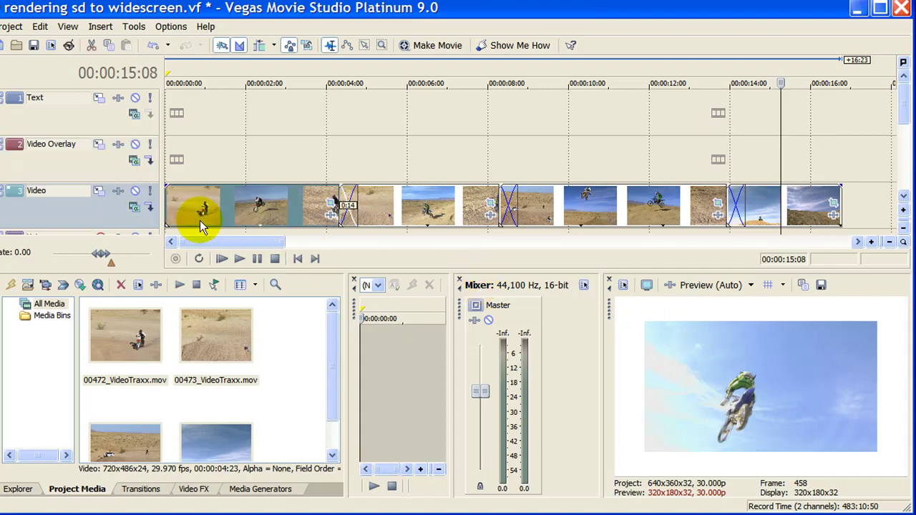
{"action": "left_click", "coordinate": [326, 221]}
{"action": "left_click", "coordinate": [404, 213]}
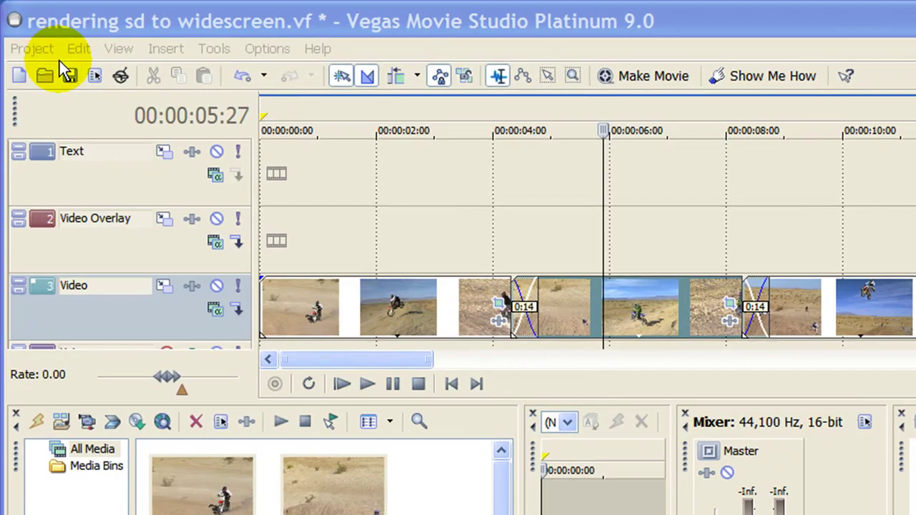
- Set up Render As for 'rendering sd to widescreen.wmv' with the HQ widescreen YouTube template (640x360, 30 fps)
{"action": "left_click", "coordinate": [30, 49]}
{"action": "left_click", "coordinate": [117, 232]}
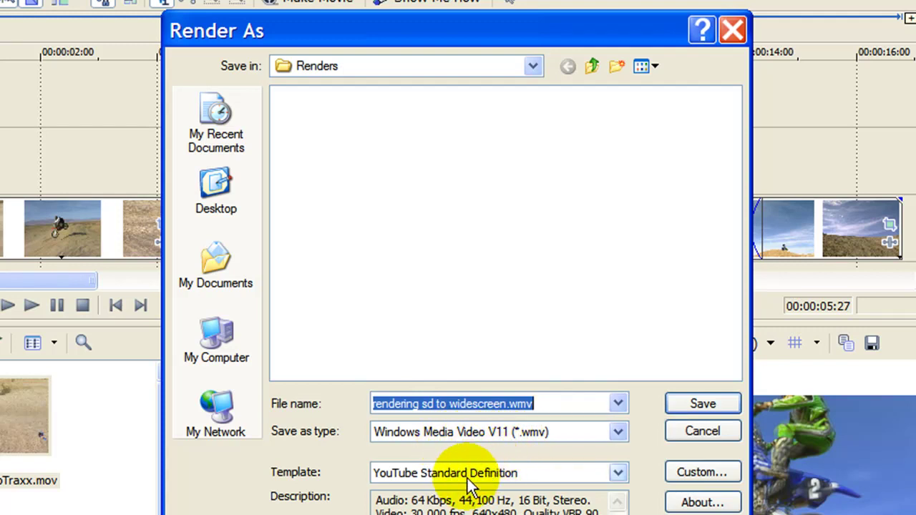
{"action": "left_click", "coordinate": [620, 475]}
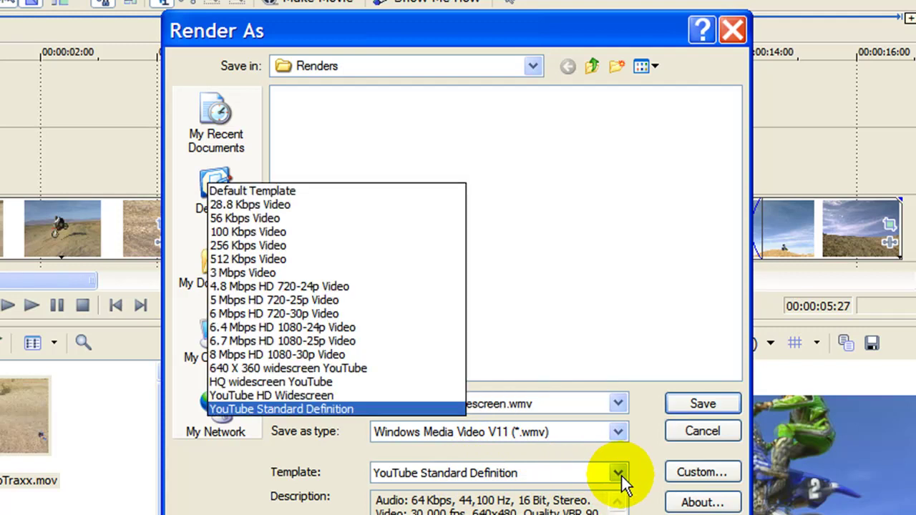
{"action": "left_click", "coordinate": [333, 192]}
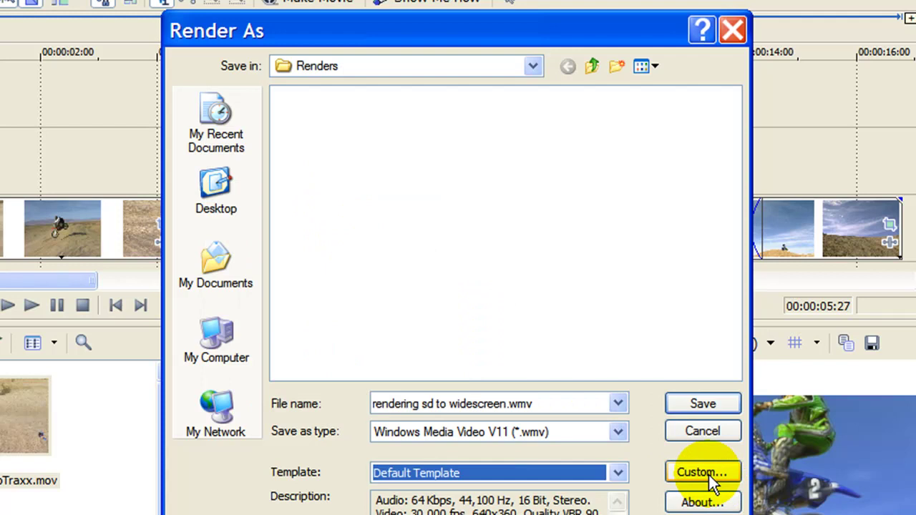
{"action": "left_click", "coordinate": [617, 474]}
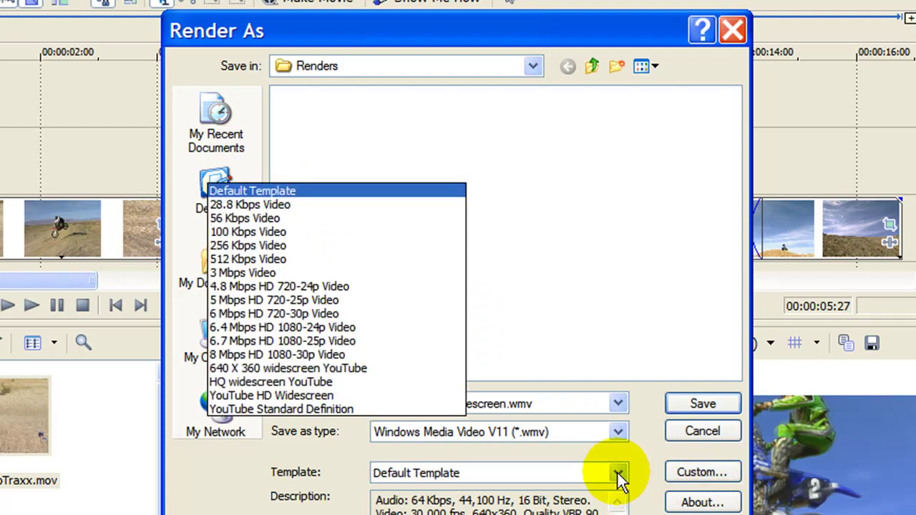
{"action": "left_click", "coordinate": [342, 383]}
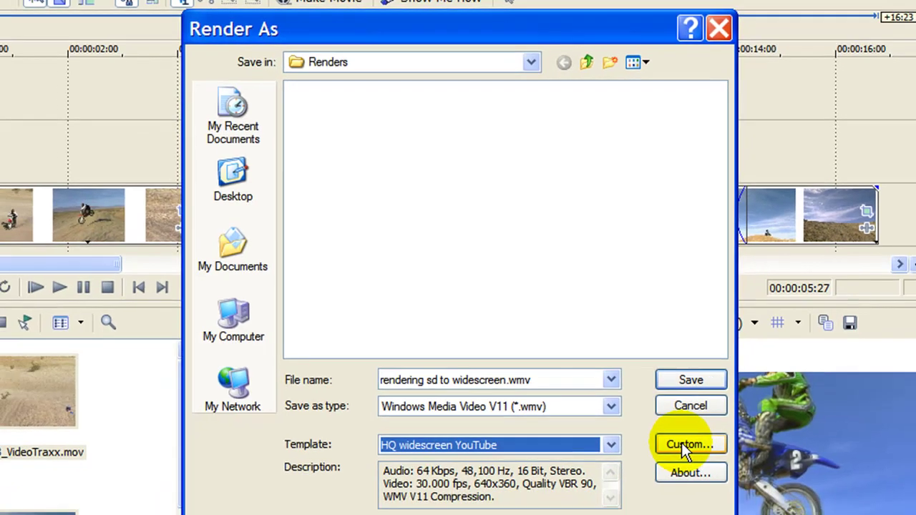
{"action": "left_click", "coordinate": [697, 474]}
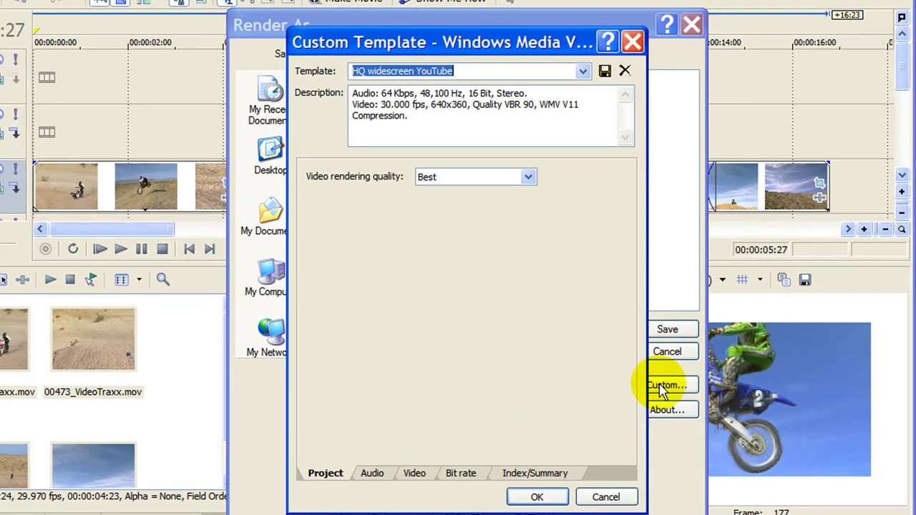
{"action": "left_click", "coordinate": [372, 473]}
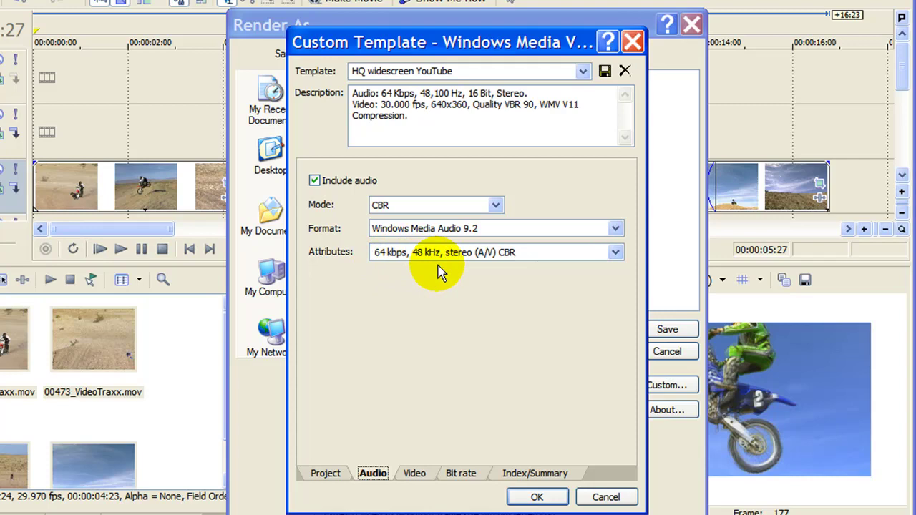
{"action": "left_click", "coordinate": [412, 472]}
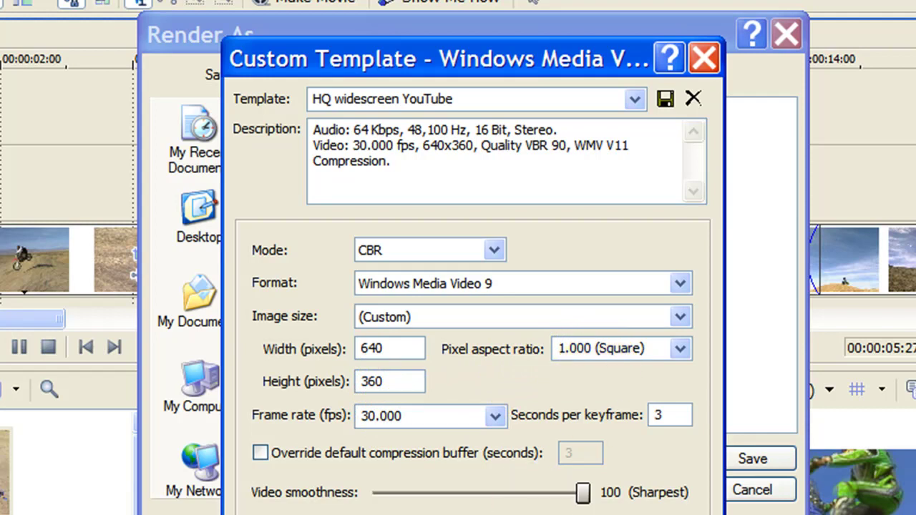
{"action": "key", "text": "ctrl+Tab"}
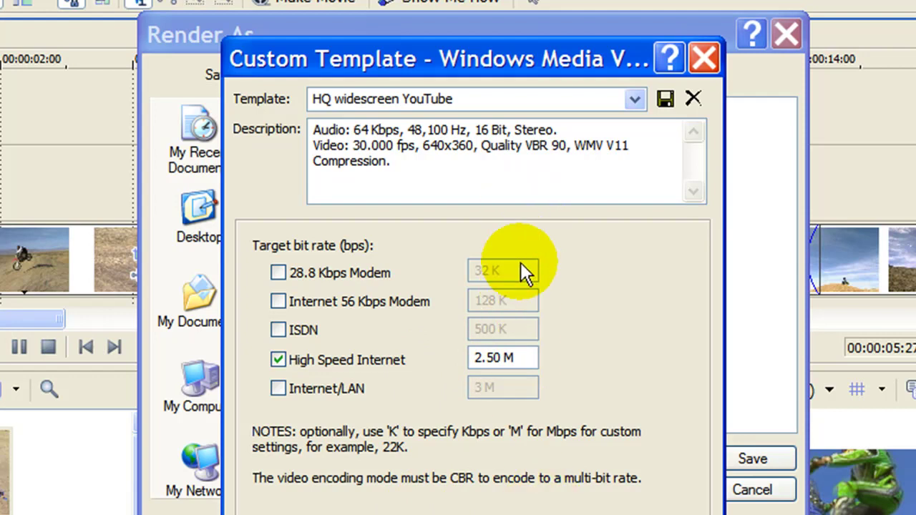
{"action": "left_click", "coordinate": [496, 97]}
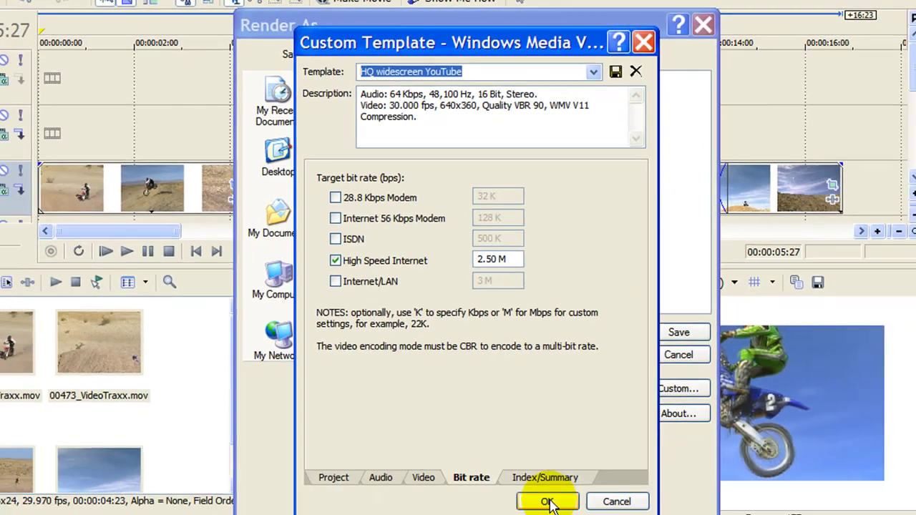
{"action": "left_click", "coordinate": [542, 497]}
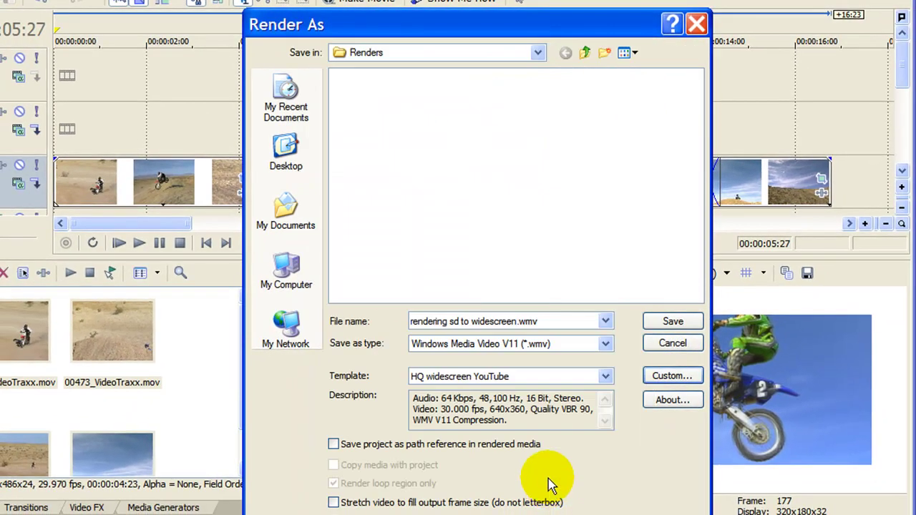